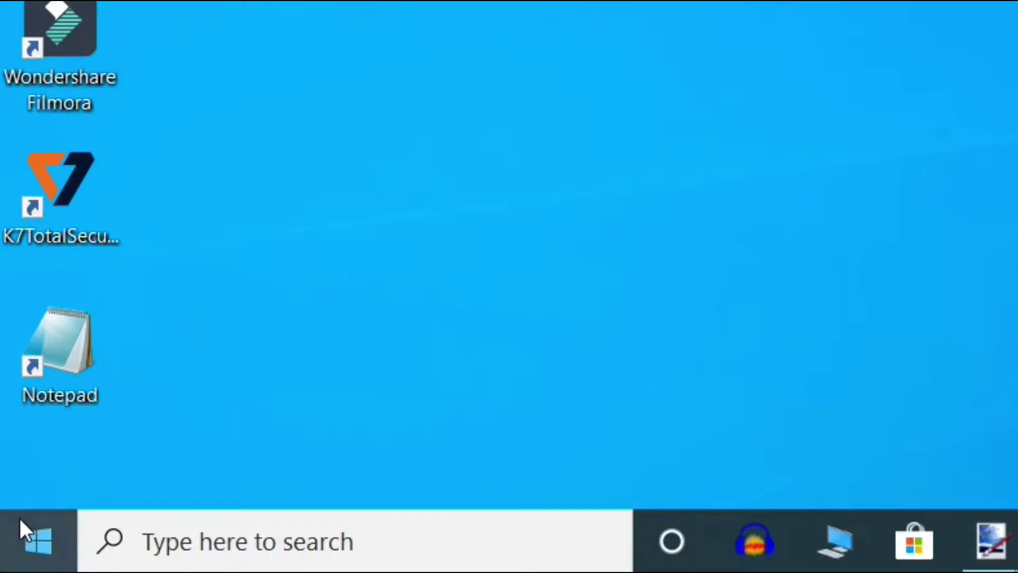
# Run mmsys.cpl from the Win+X Run box to open the Sound control panel.
pyautogui.rightClick(42, 530)
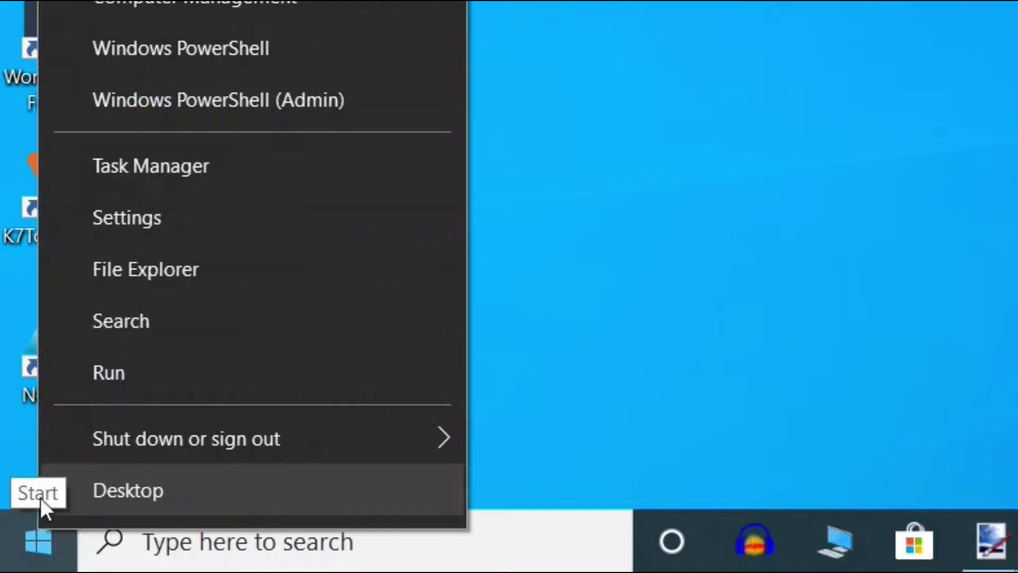
pyautogui.click(114, 379)
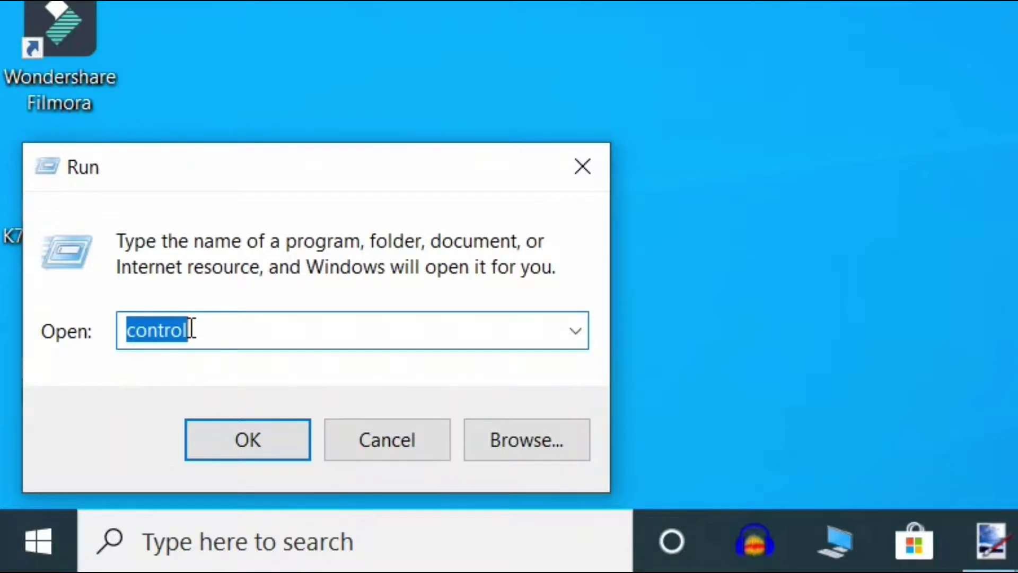
pyautogui.write('mmsys')
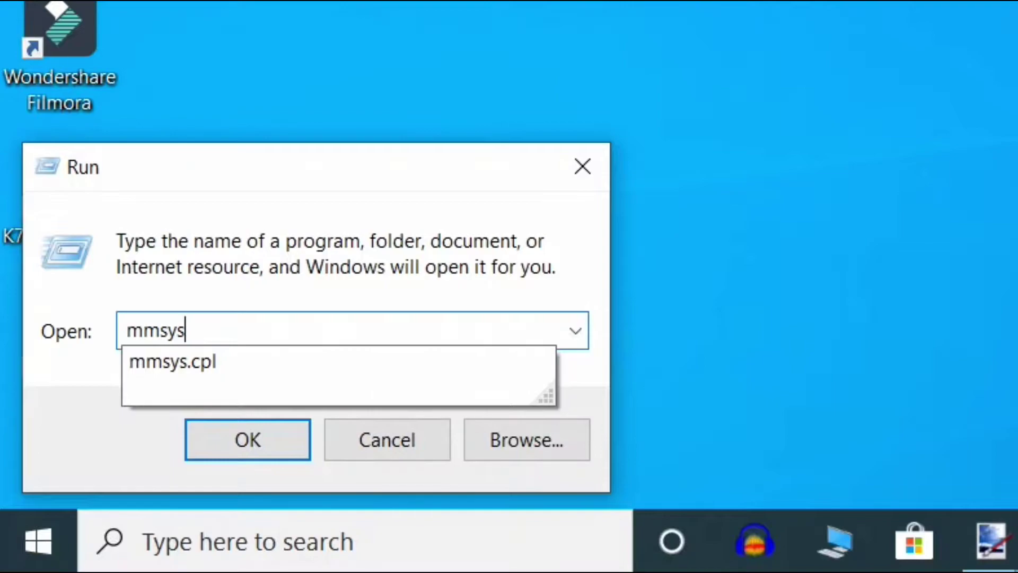
pyautogui.write('.cpl')
pyautogui.press('Return')
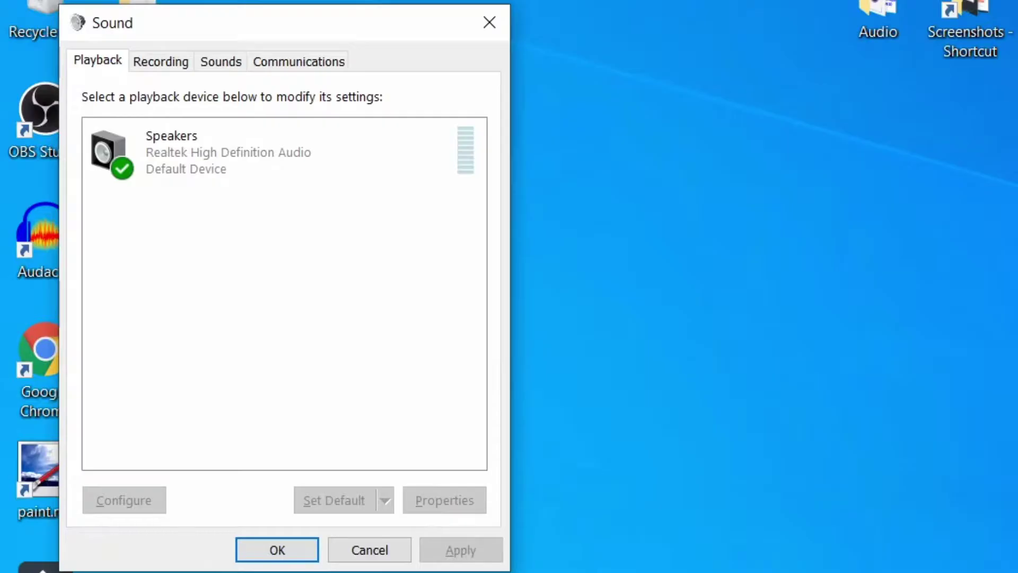
# Set communications activity to 'Do nothing', apply it, and close the Sound dialog.
pyautogui.click(303, 68)
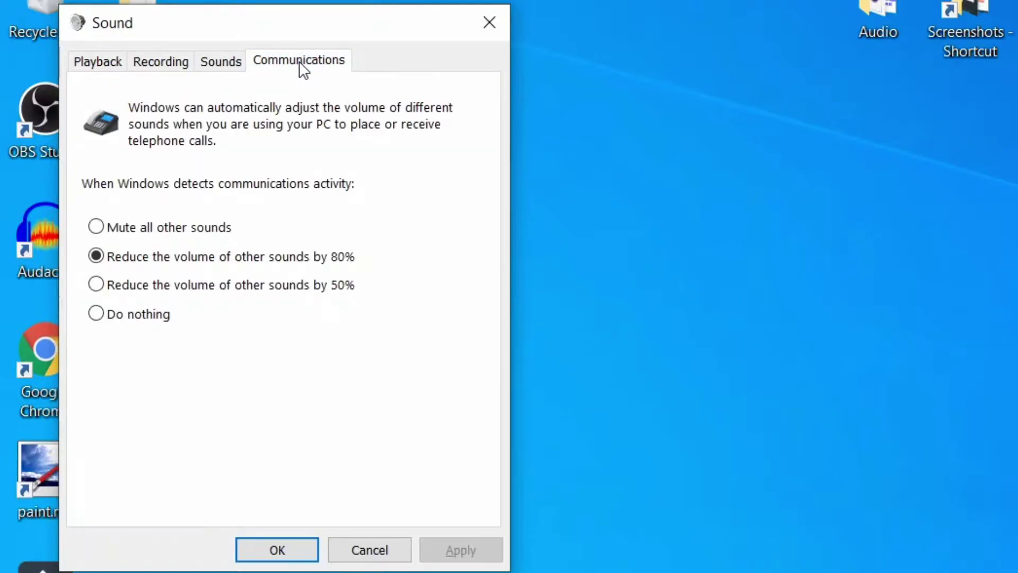
pyautogui.click(98, 317)
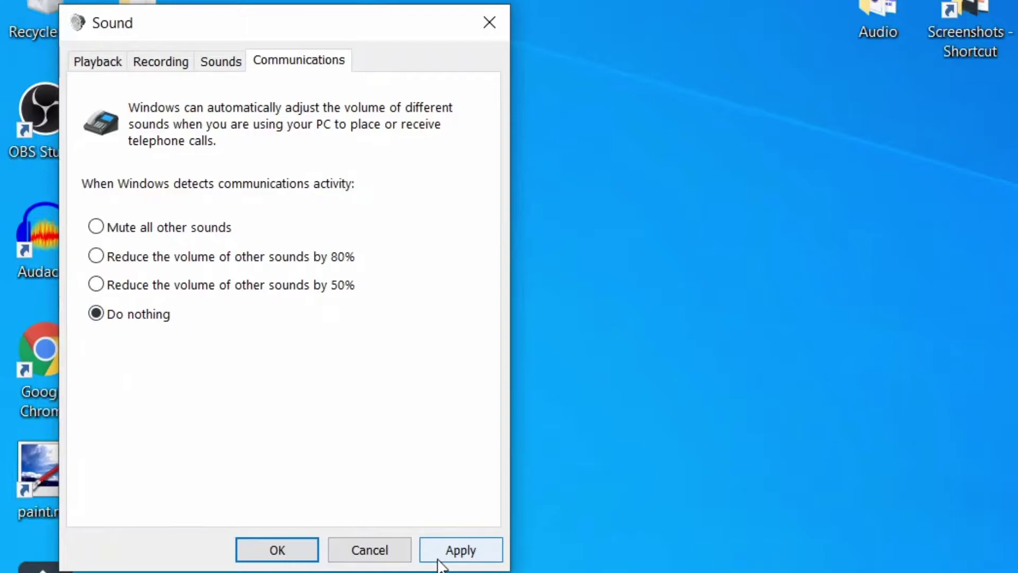
pyautogui.click(456, 552)
pyautogui.click(495, 30)
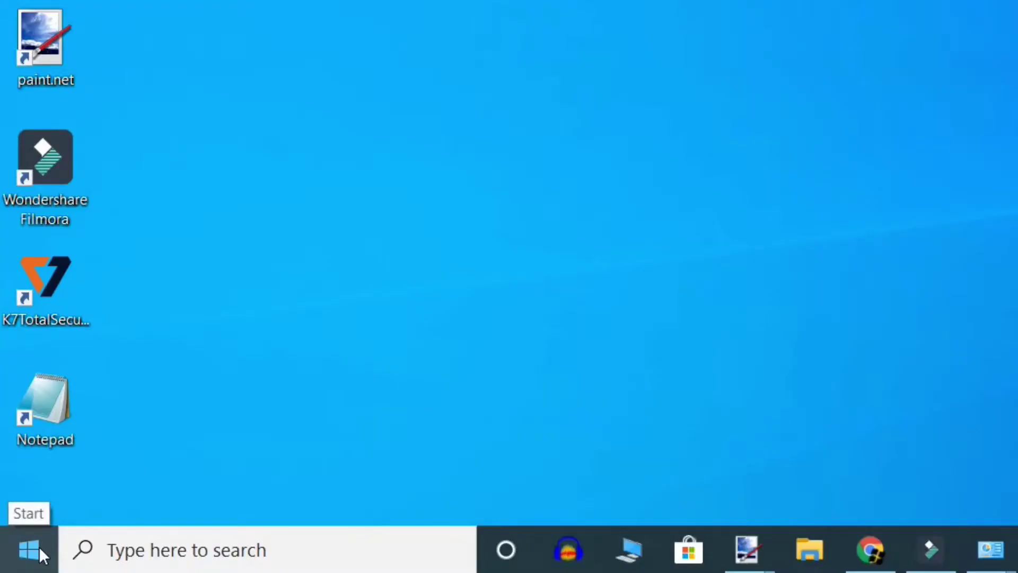
# Run the prefilled mmsys.cpl command from the Start right-click Run box to reopen Sound.
pyautogui.rightClick(39, 546)
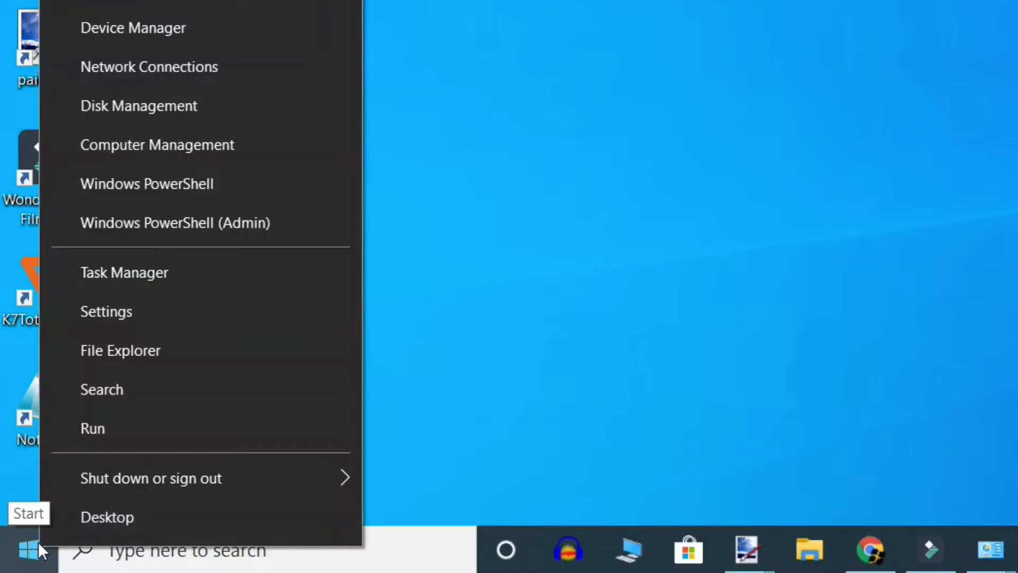
pyautogui.click(97, 429)
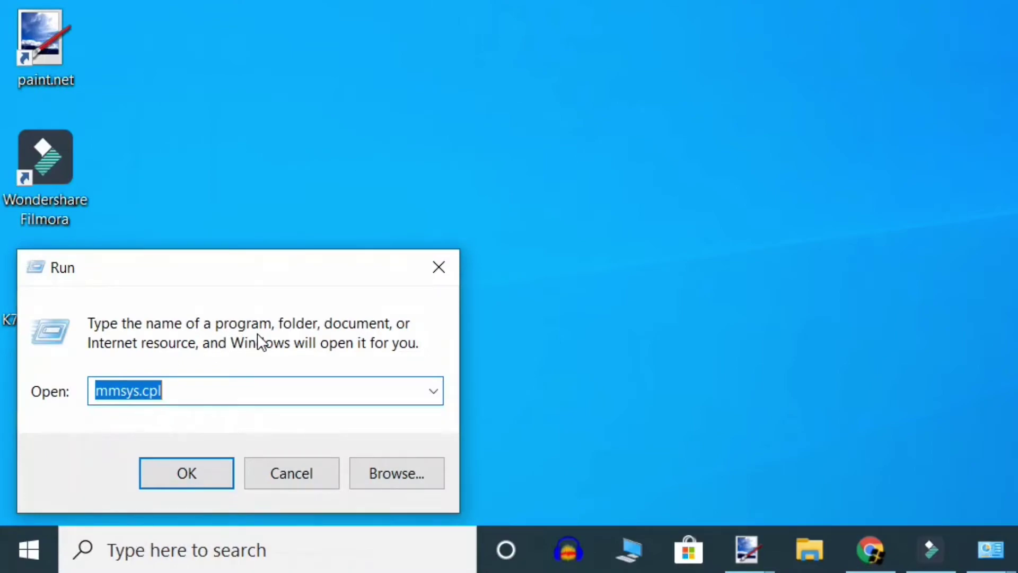
pyautogui.click(171, 392)
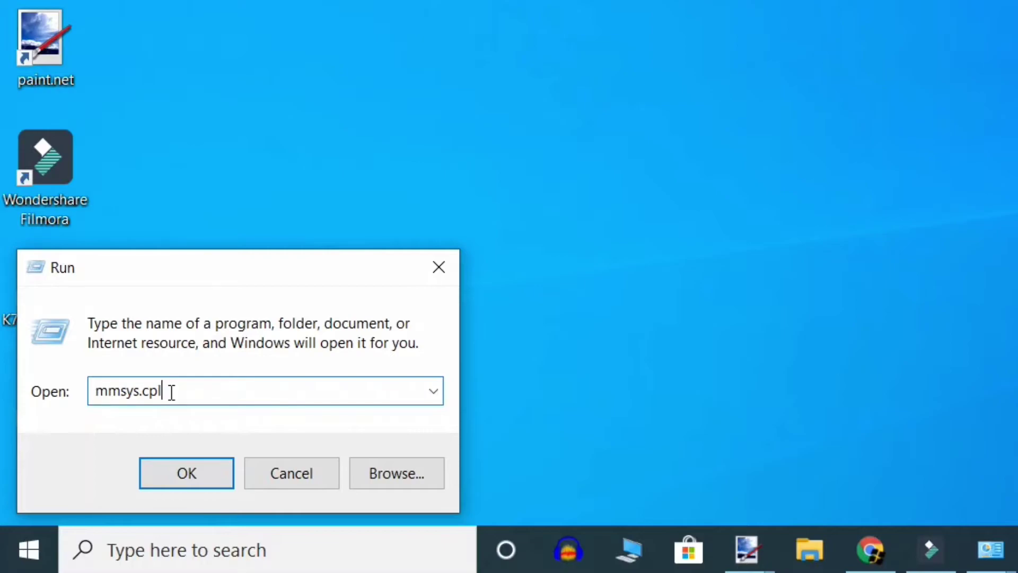
pyautogui.click(183, 473)
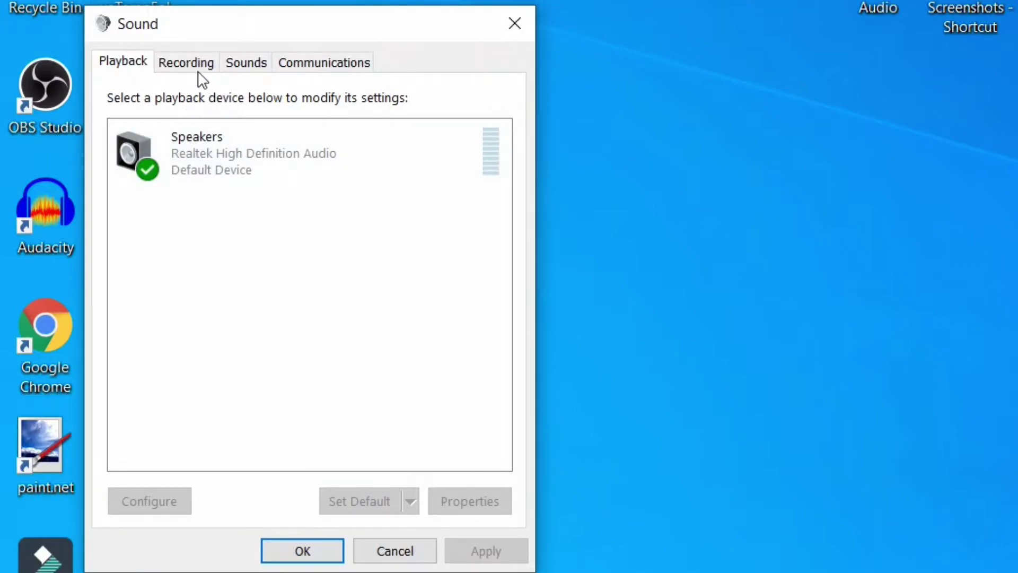
# Select Speakers on the Playback tab and open its Properties.
pyautogui.click(230, 175)
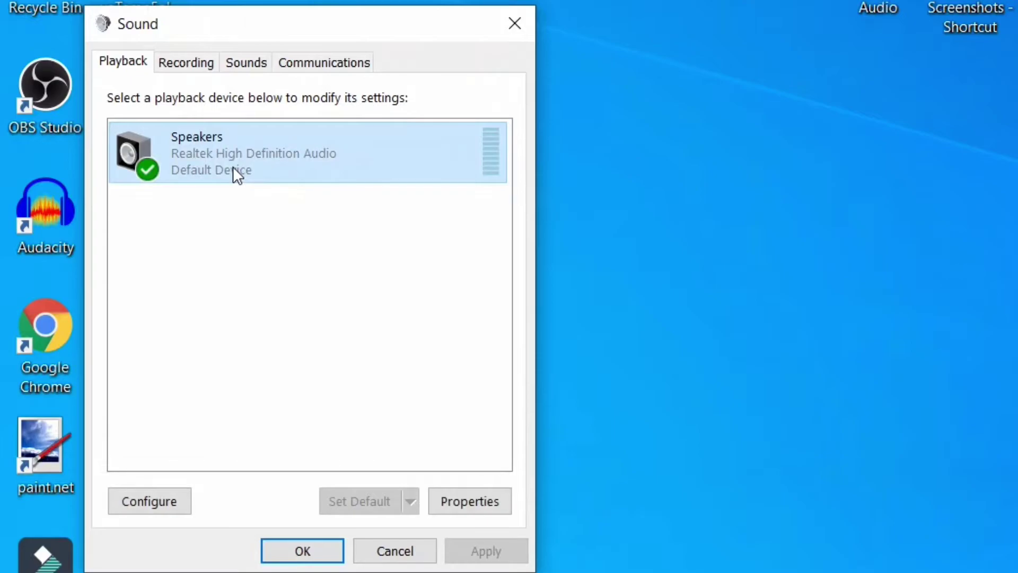
pyautogui.click(449, 504)
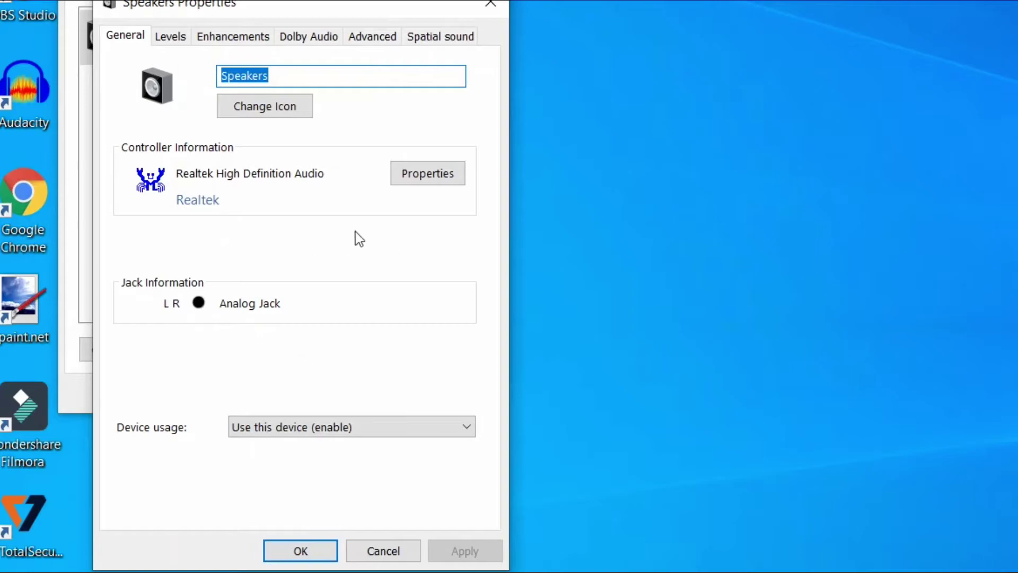
# Tick 'Disable all sound effects' on the Speakers' Enhancements tab.
pyautogui.click(251, 39)
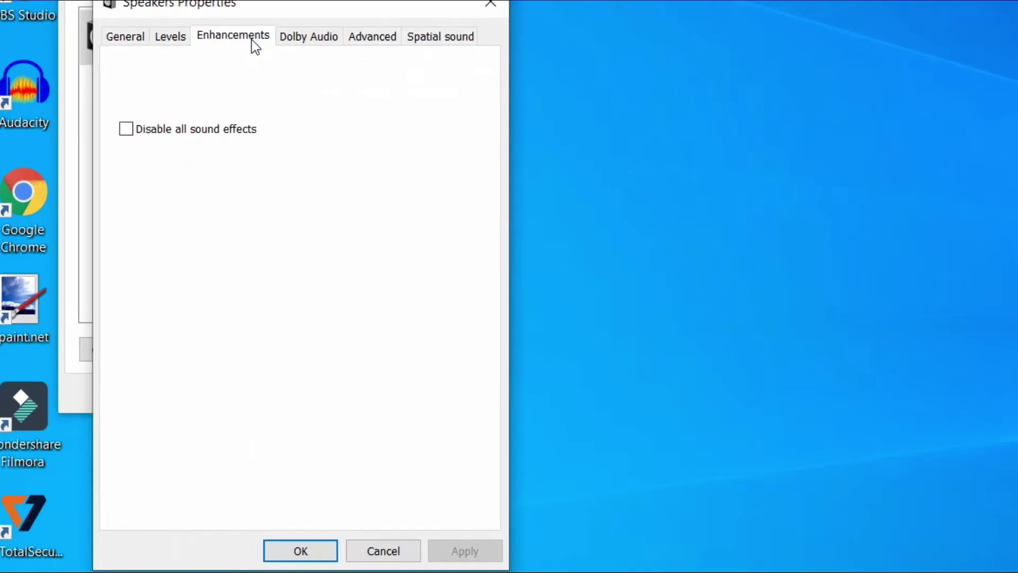
pyautogui.click(130, 136)
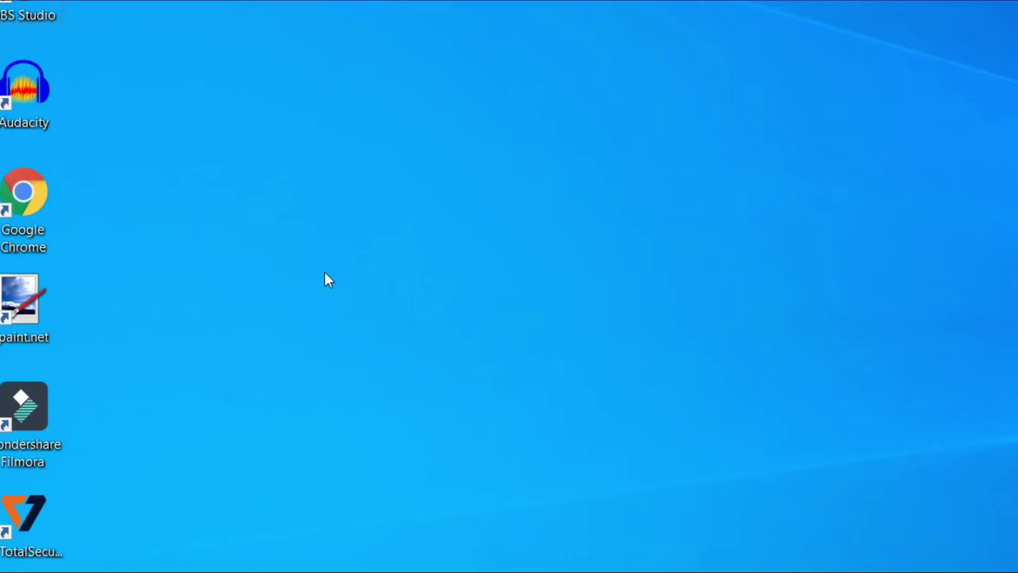
# Launch Device Manager from the Win+X menu.
pyautogui.press('super+x')
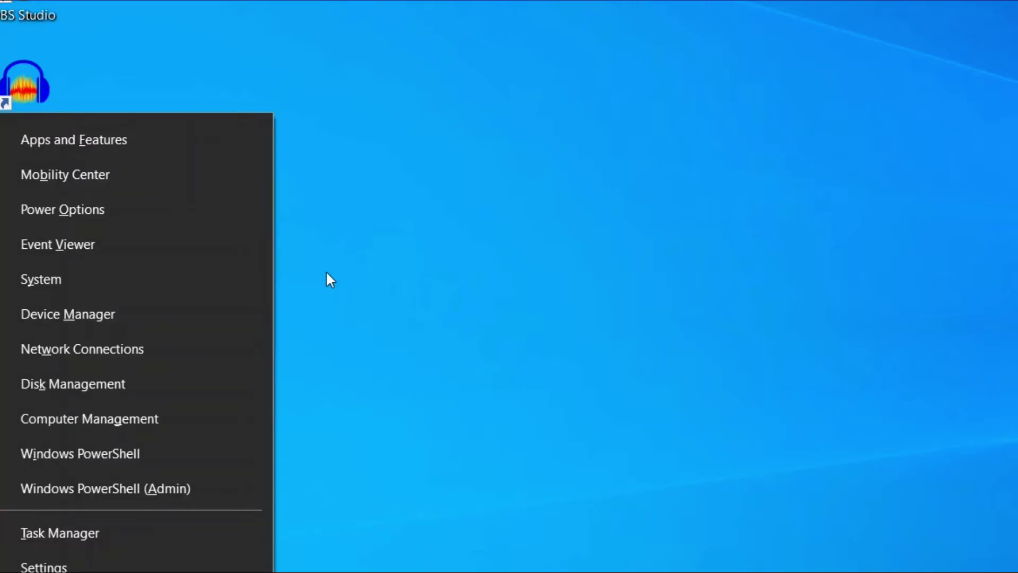
pyautogui.click(131, 312)
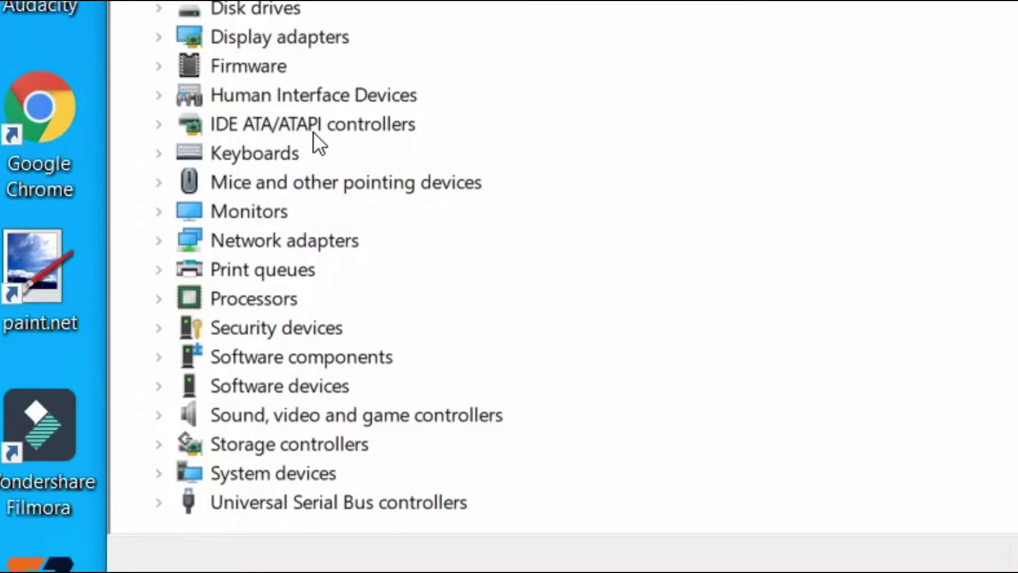
# Expand Sound, video and game controllers and right-click Realtek High Definition Audio.
pyautogui.doubleClick(284, 413)
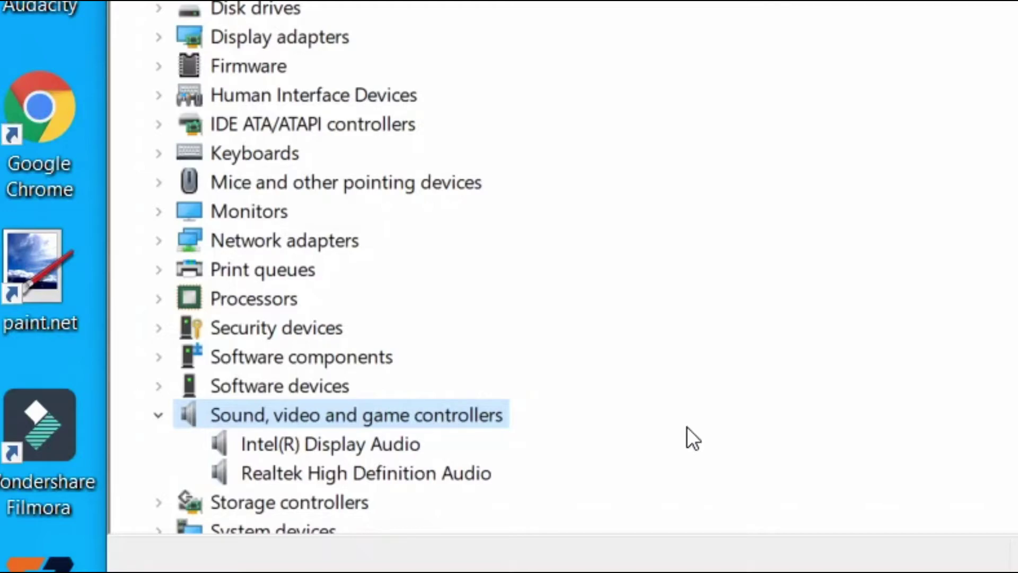
pyautogui.click(380, 443)
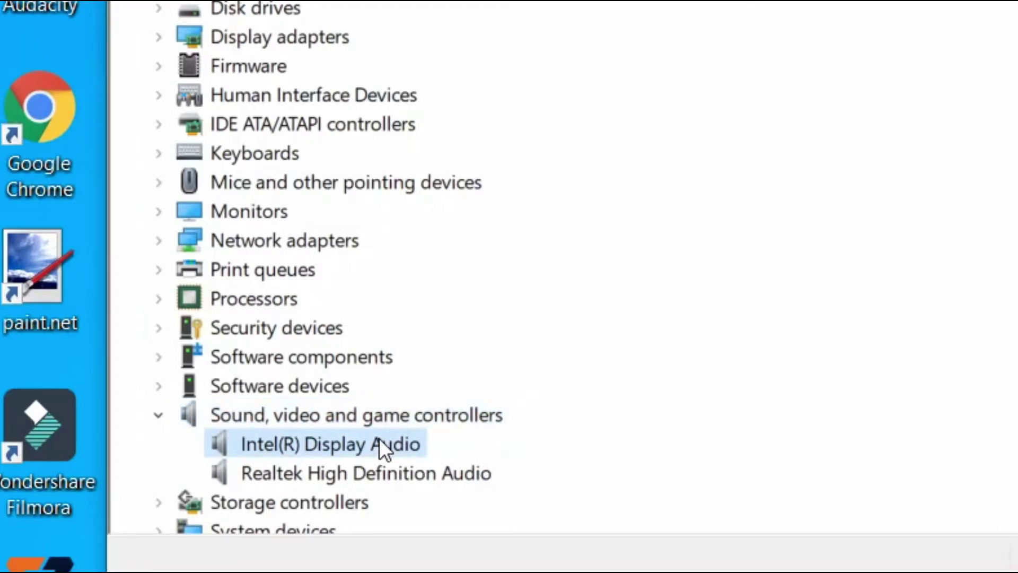
pyautogui.click(420, 478)
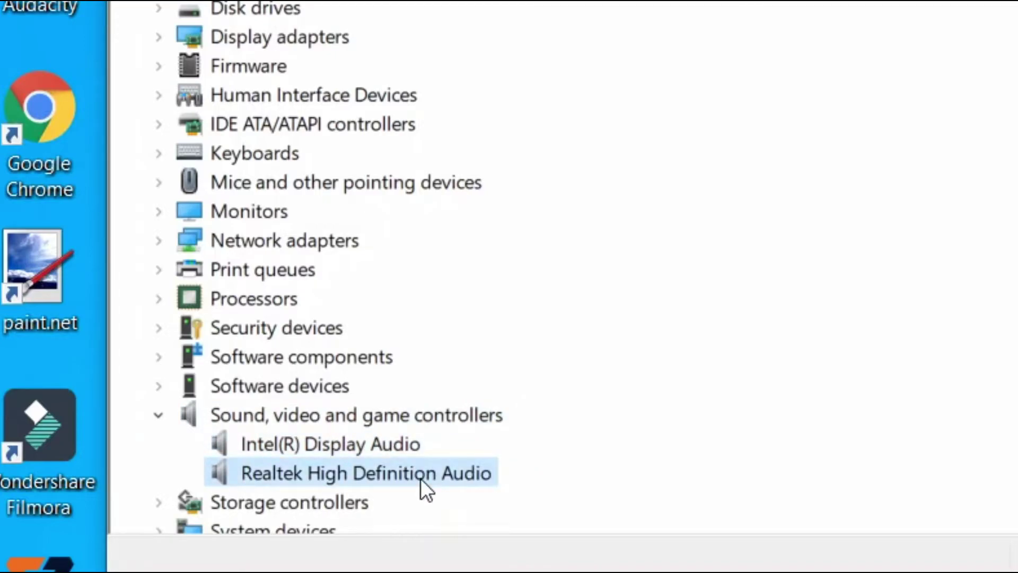
pyautogui.rightClick(422, 479)
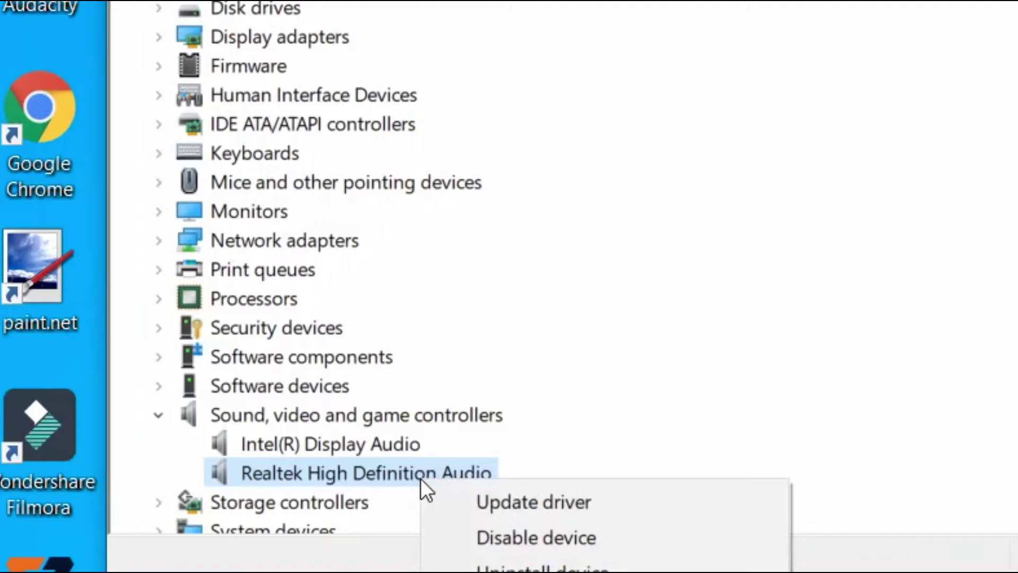
# Switch the Realtek audio driver to High Definition Audio Device from drivers on this computer.
pyautogui.click(599, 507)
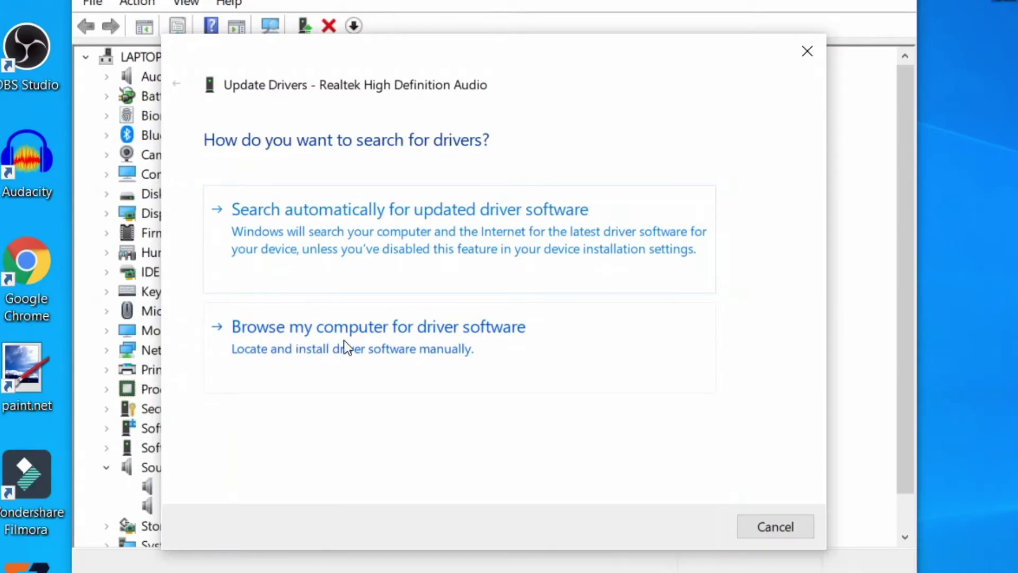
pyautogui.click(492, 339)
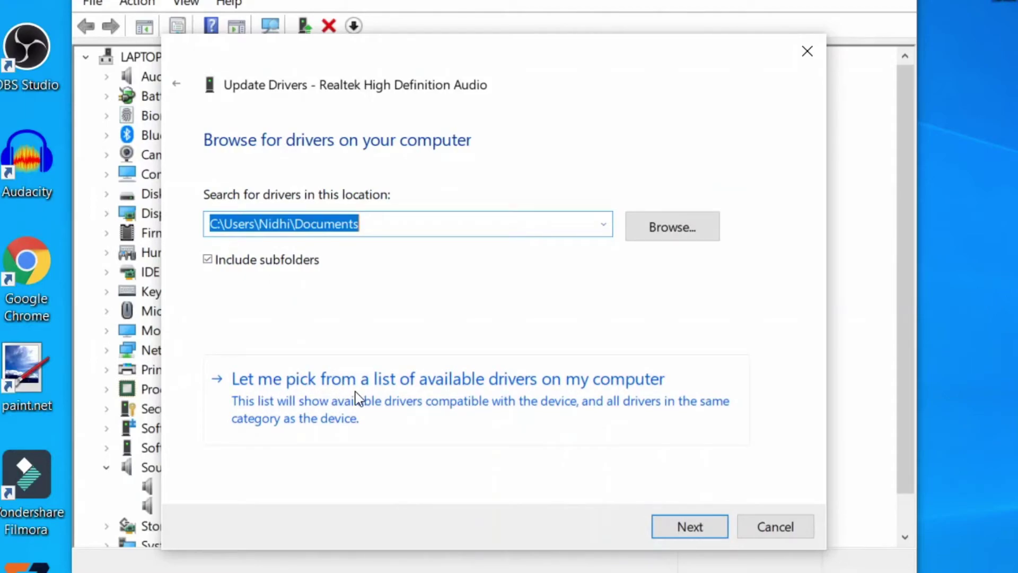
pyautogui.click(497, 398)
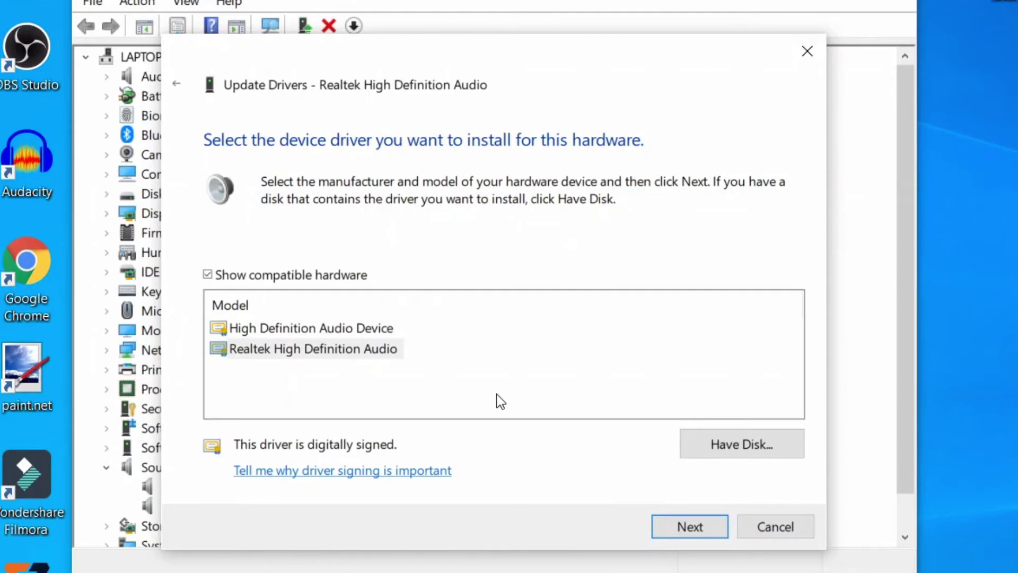
pyautogui.click(313, 323)
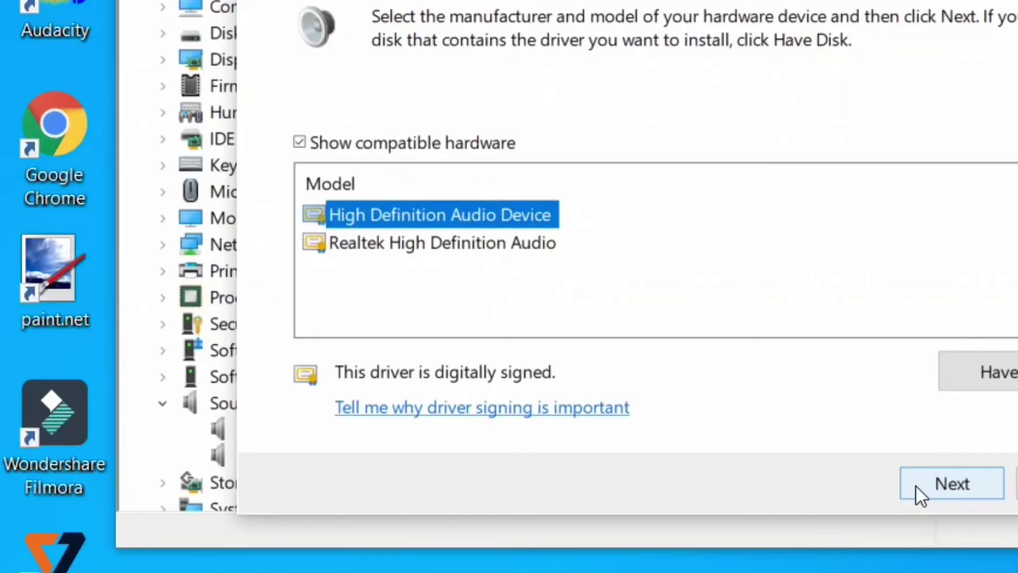
pyautogui.click(940, 485)
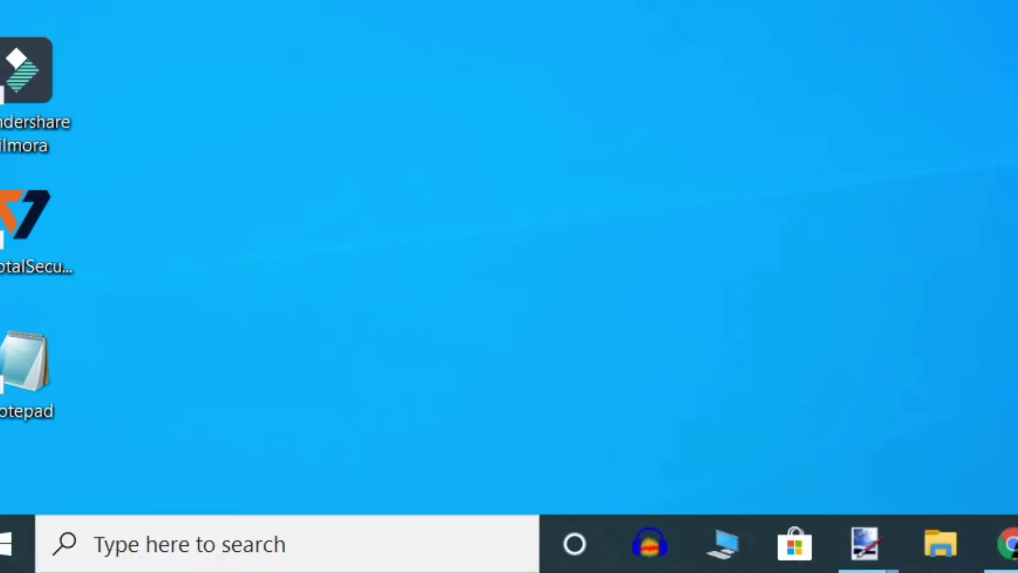
# Run 'control panel' from the Win+R box to open All Control Panel Items.
pyautogui.press('super+r')
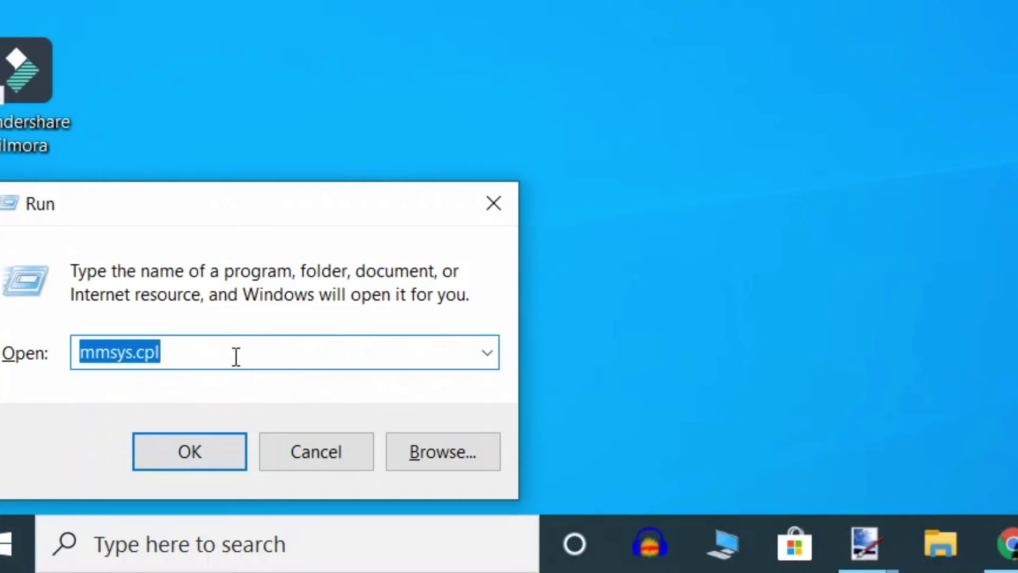
pyautogui.write('contro')
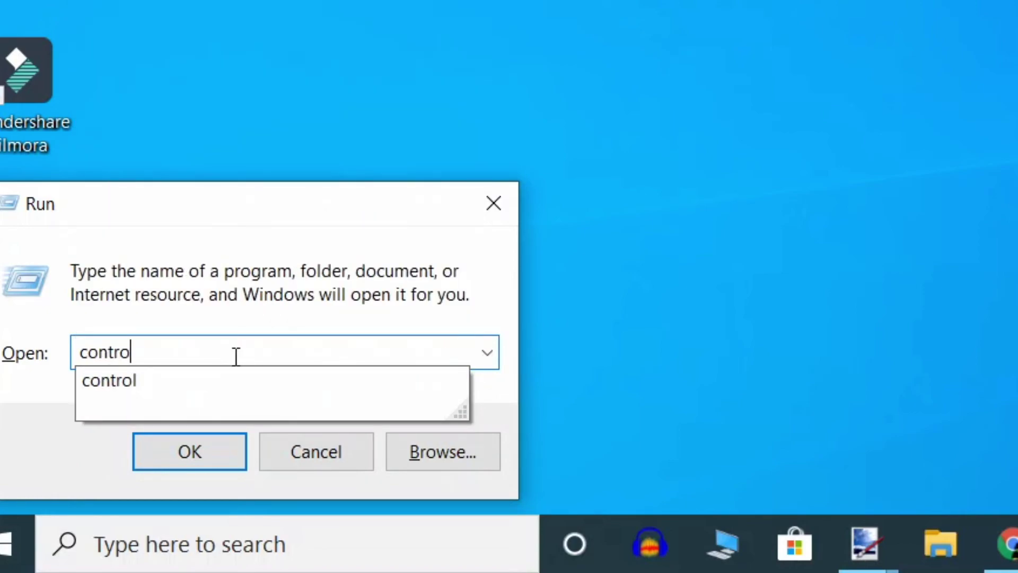
pyautogui.write('l panel')
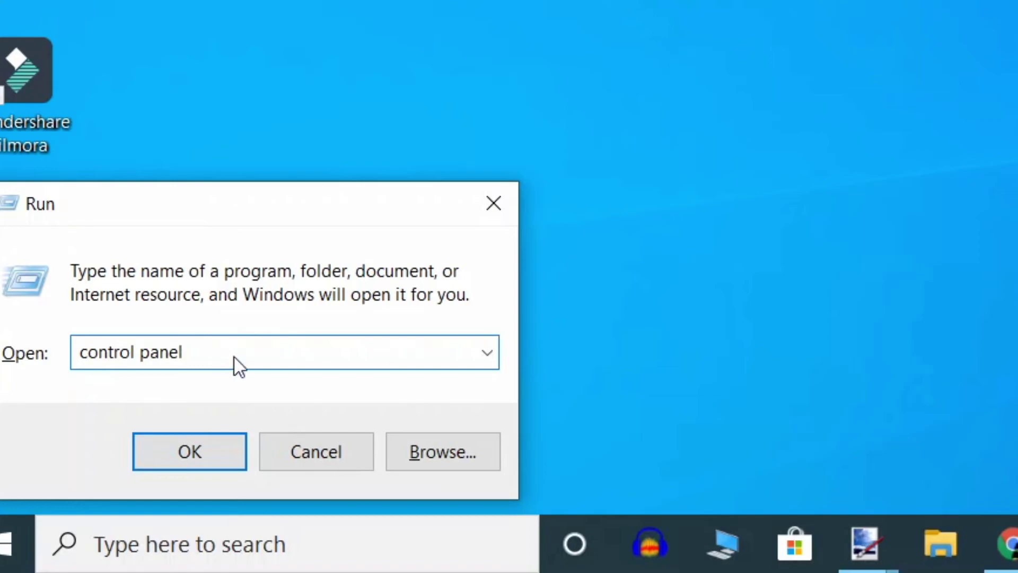
pyautogui.press('Return')
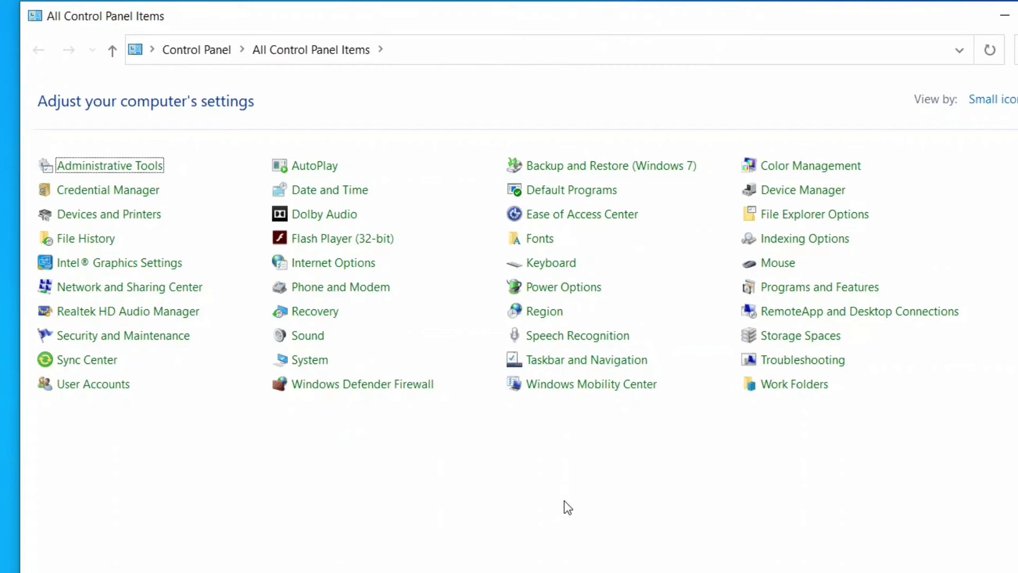
# Open Troubleshooting and view all troubleshooters, including Playing Audio and Recording Audio.
pyautogui.click(813, 362)
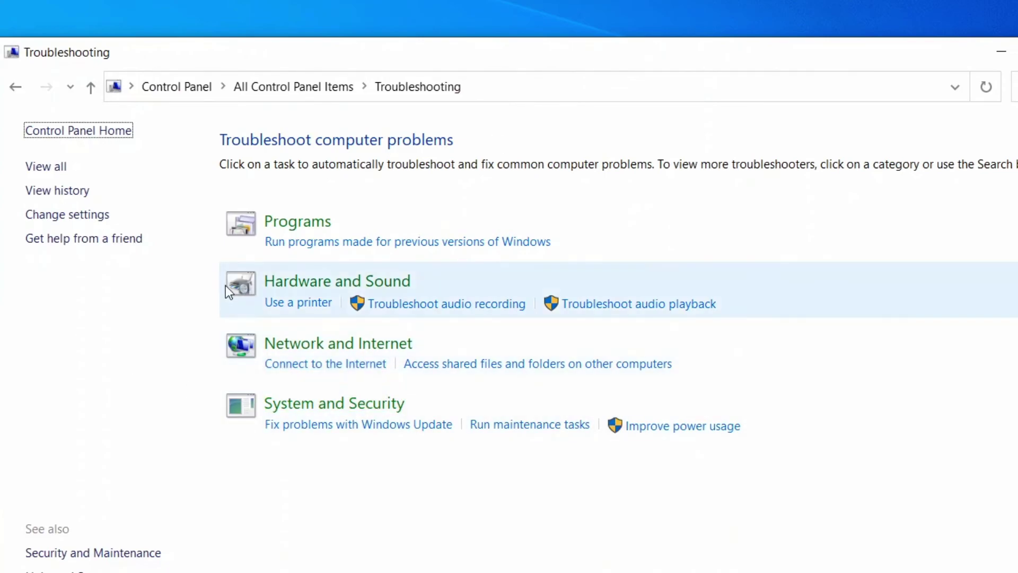
pyautogui.click(45, 167)
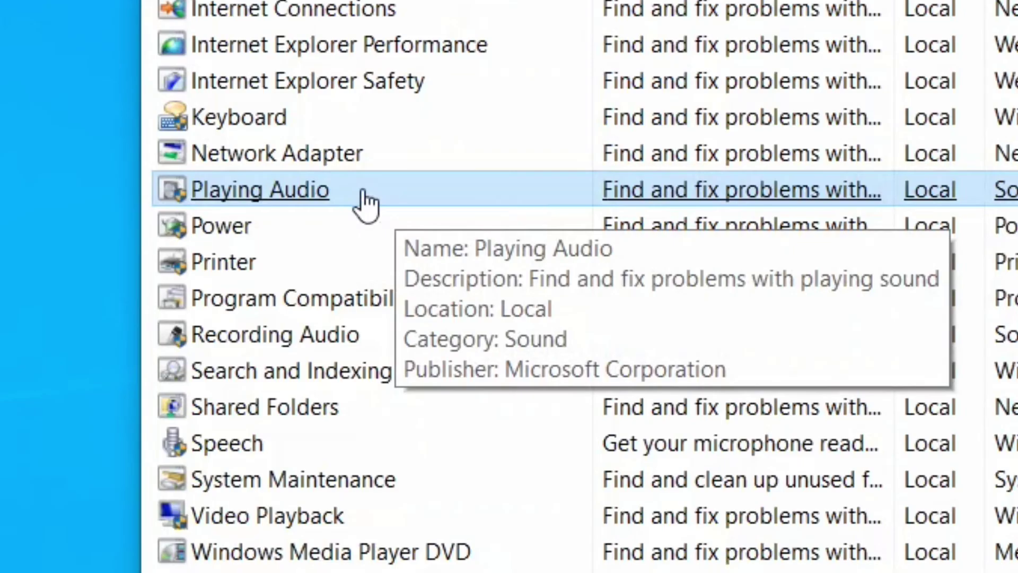
# Launch the Playing Audio troubleshooter as administrator and start detecting playback problems.
pyautogui.rightClick(195, 243)
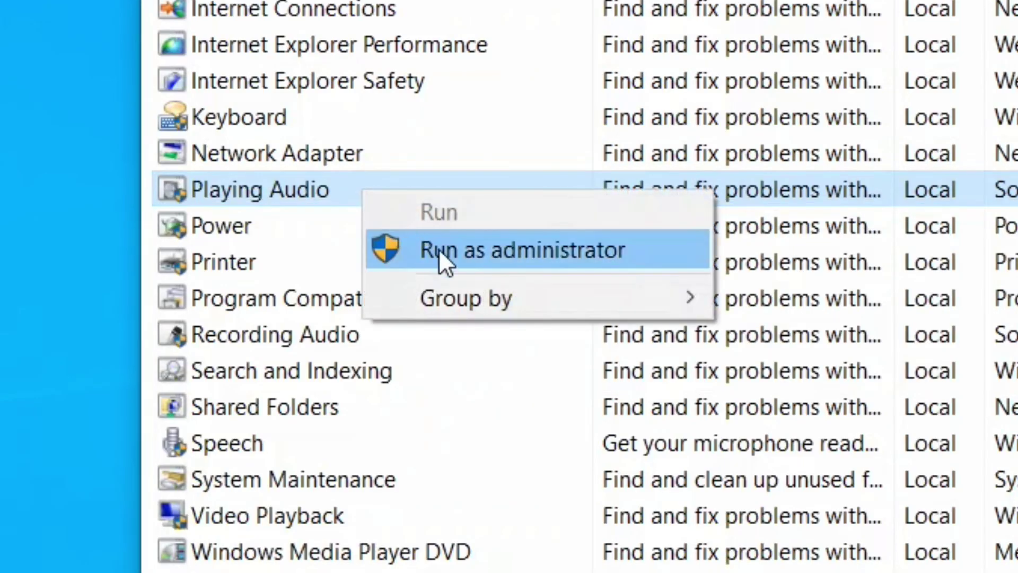
pyautogui.click(475, 247)
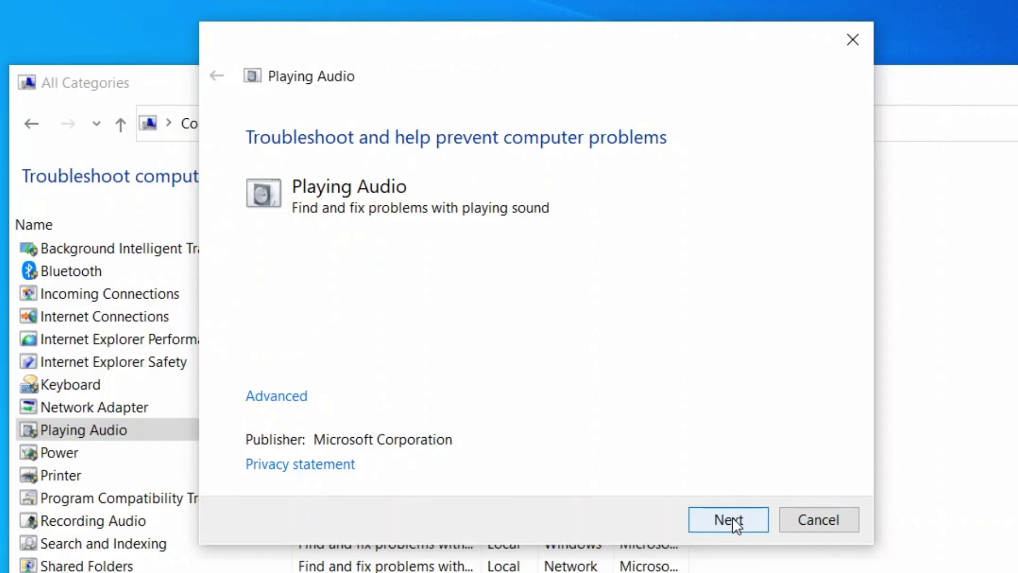
pyautogui.click(735, 525)
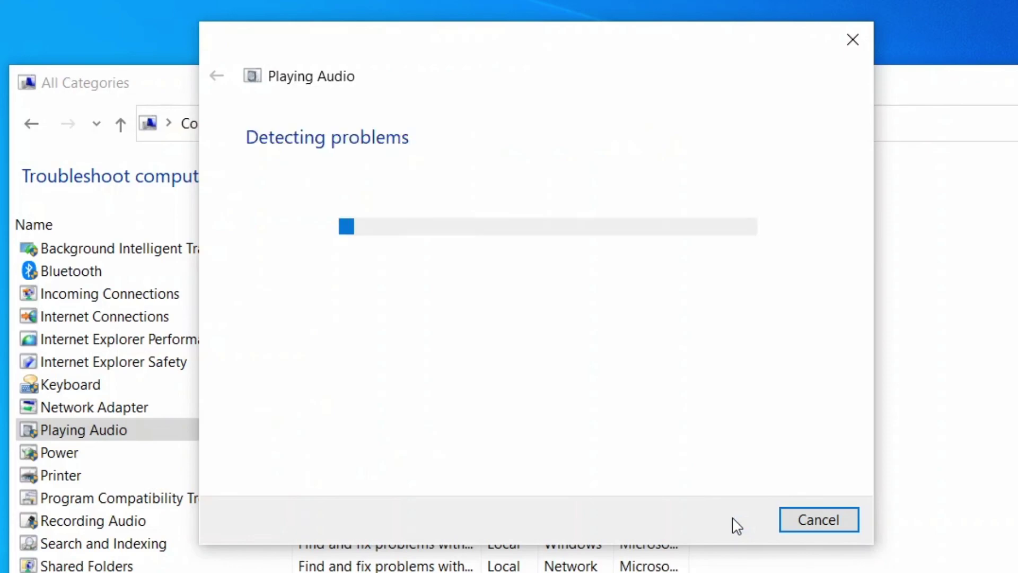